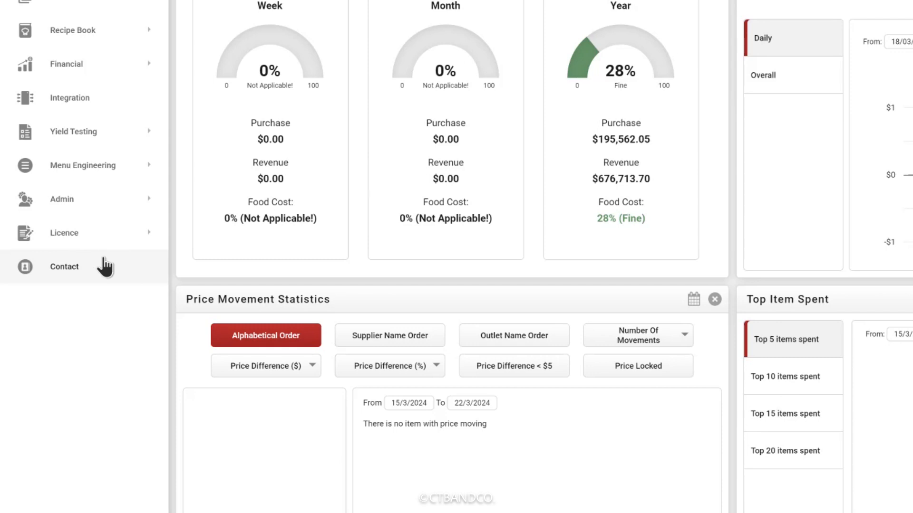
Open the contact page's Help Centre, search for "import" and open the article Importing Suppliers and Stock.
left_click(104, 266)
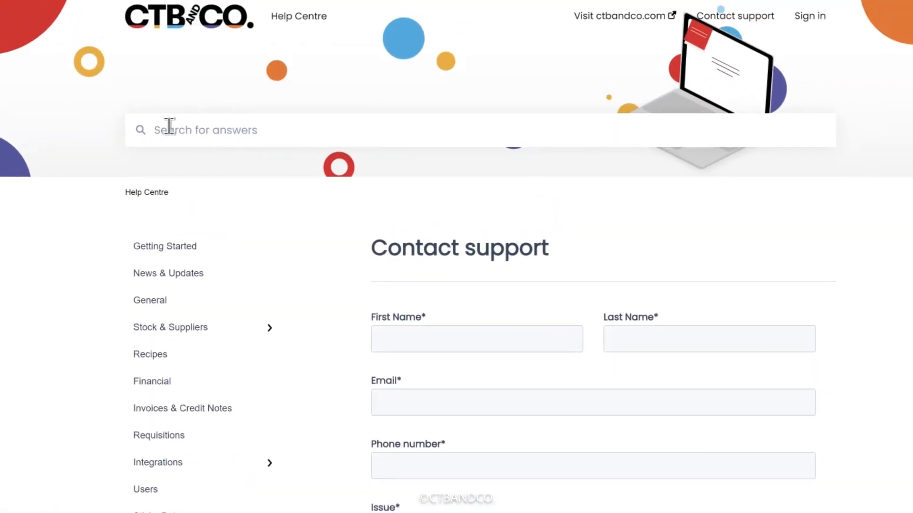
left_click(169, 127)
type("import")
key("Return")
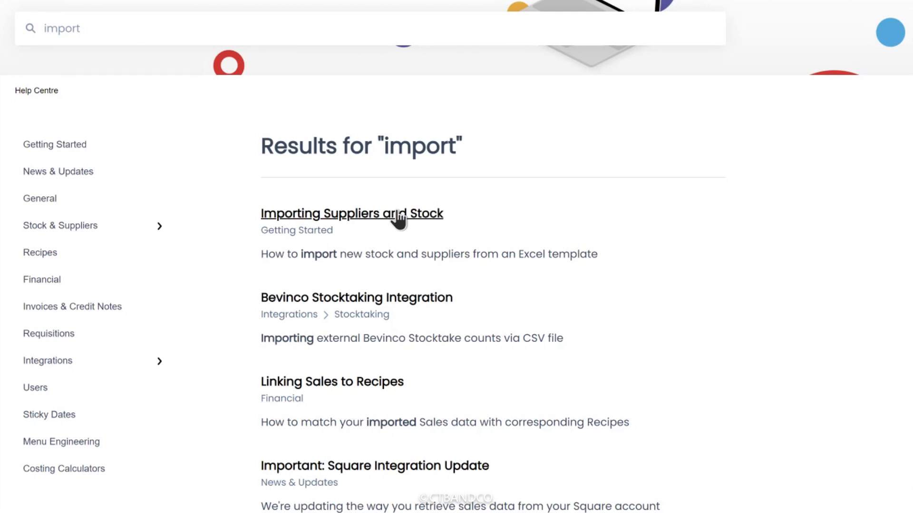
left_click(398, 216)
scroll(387, 131, "down", 2)
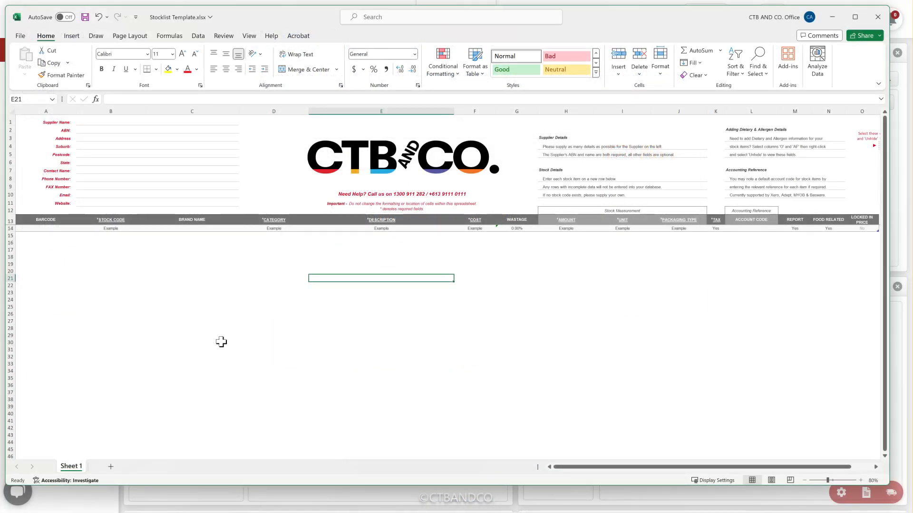
Add a new sheet to the Stocklist Template workbook and copy the entire contents of Sheet 1 into it.
left_click(111, 467)
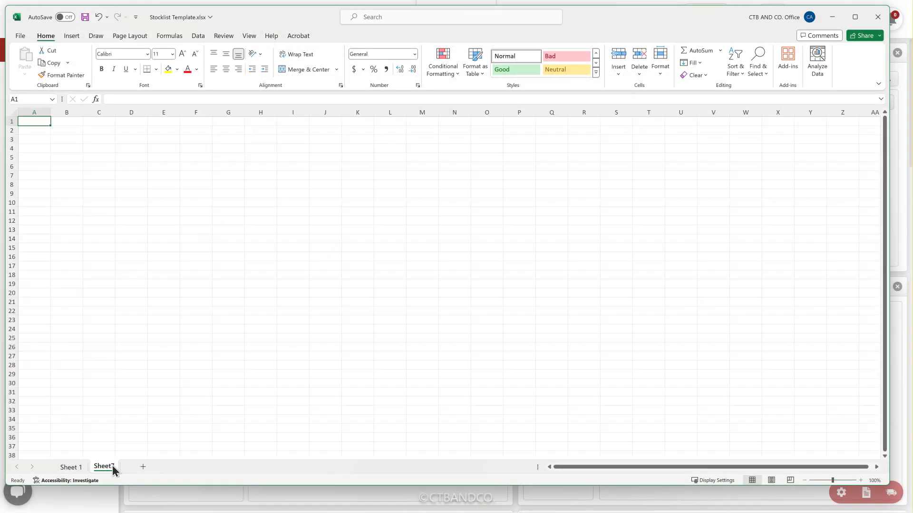
left_click(73, 468)
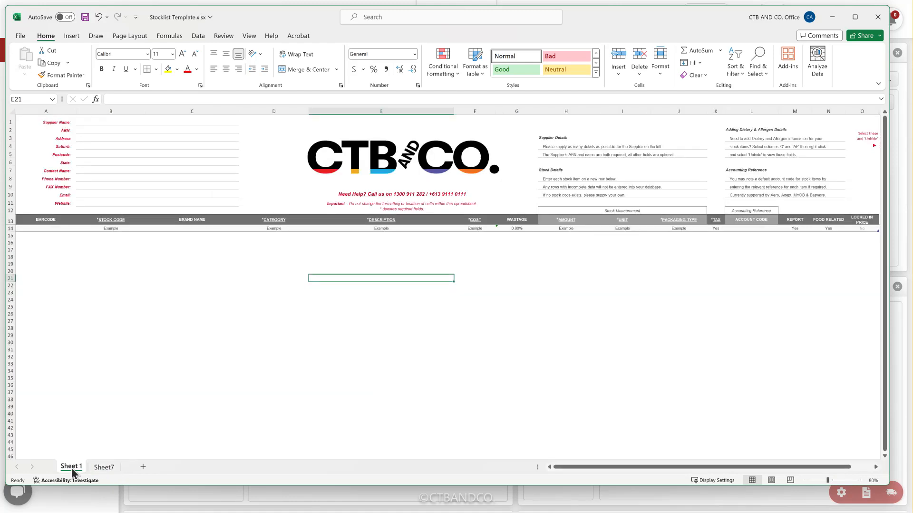
left_click(13, 112)
key("ctrl+c")
left_click(103, 467)
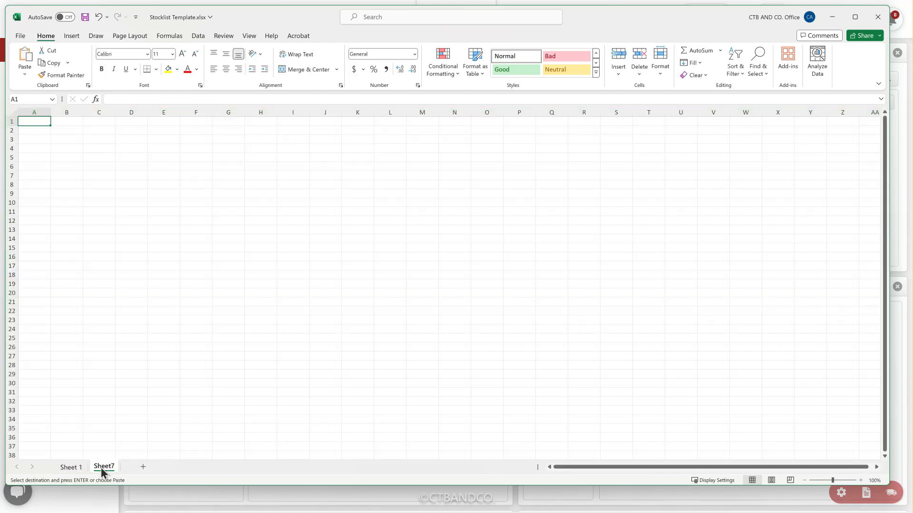
key("ctrl+v")
left_click(141, 338)
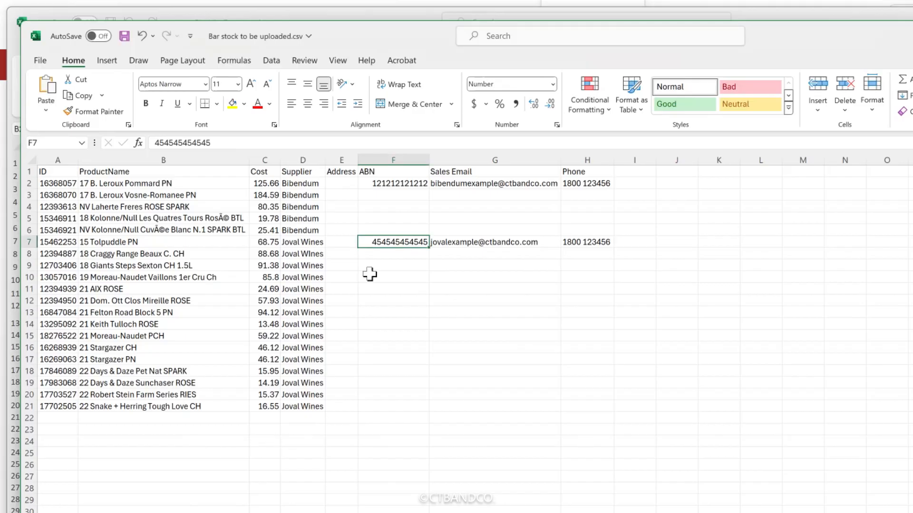
Copy the supplier name Bibendum from the bar stock CSV into the Supplier Name cell of the stocklist template.
left_click_drag(306, 175, 316, 397)
left_click_drag(213, 174, 193, 349)
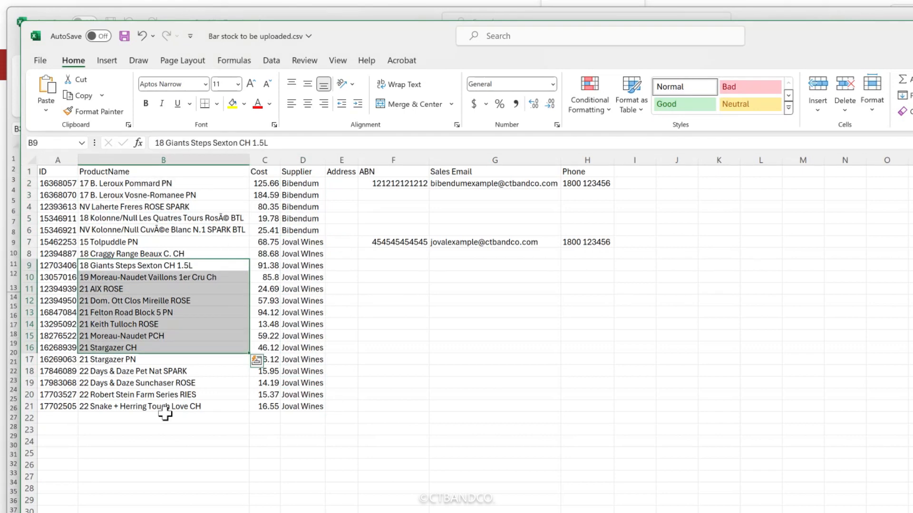
left_click(314, 183)
key("alt+Tab")
key("ctrl+v")
key("alt+Tab")
Copy Bibendum's ABN from the bar stock CSV into the template's ABN cell.
left_click(383, 184)
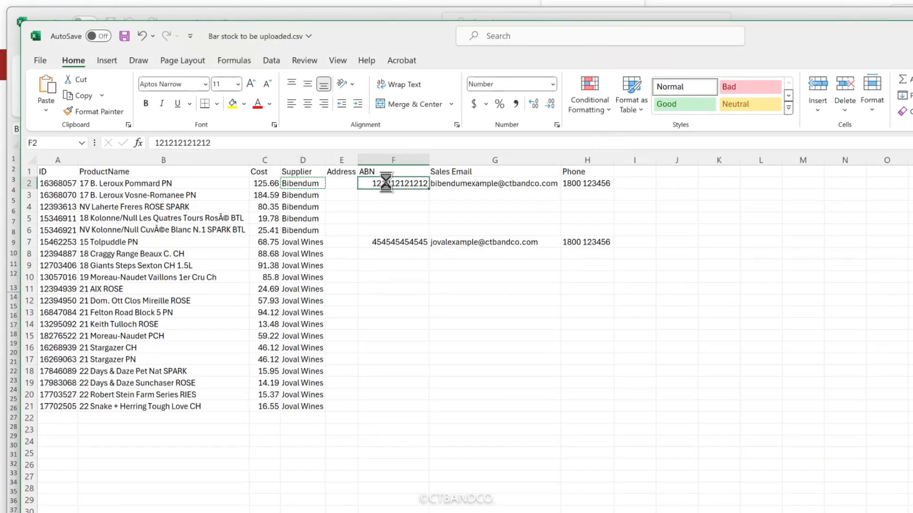
key("ctrl+c")
key("alt+Tab")
left_click(131, 170)
key("ctrl+v")
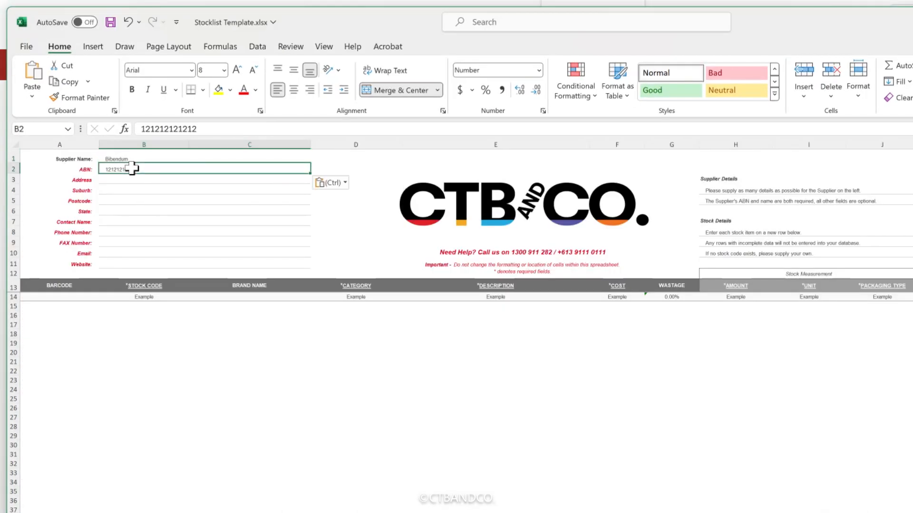
Copy Bibendum's sales email from the bar stock CSV into the template's Email cell.
key("alt+Tab")
left_click(543, 182)
key("ctrl+c")
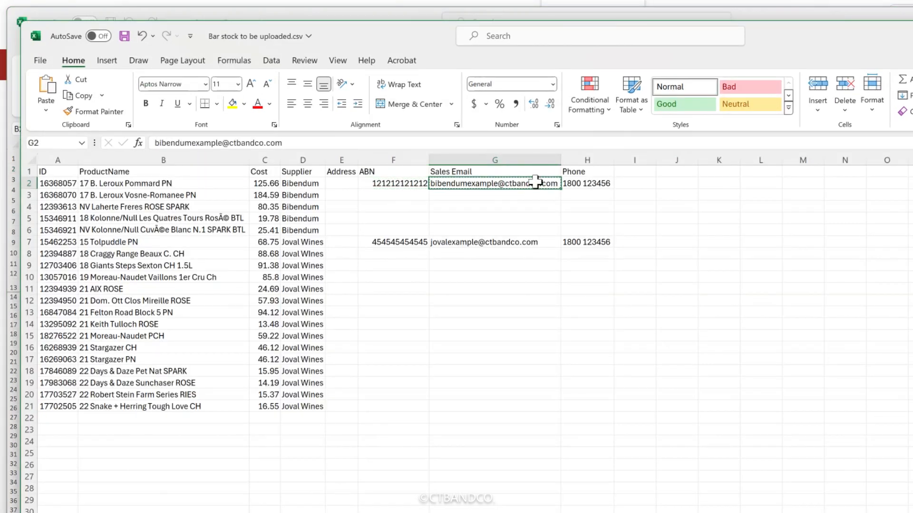
key("alt+Tab")
left_click(125, 251)
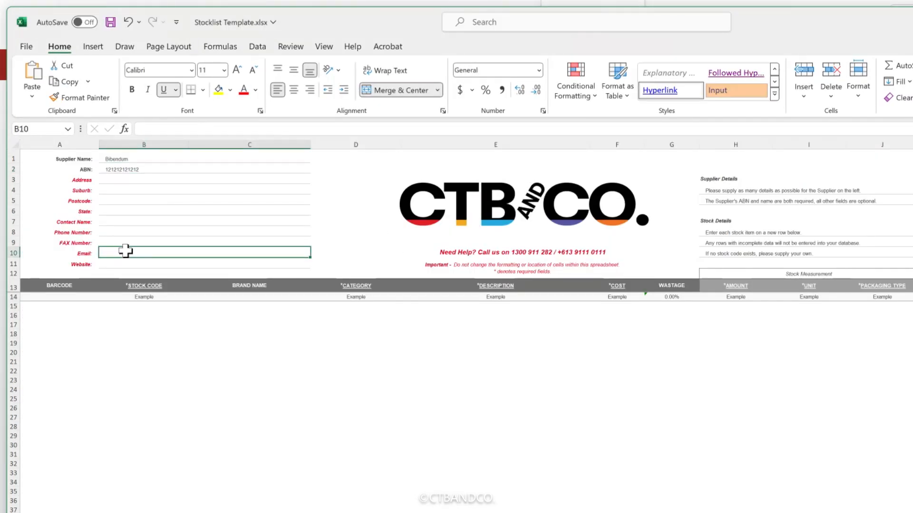
key("ctrl+v")
key("alt+Tab")
left_click(591, 183)
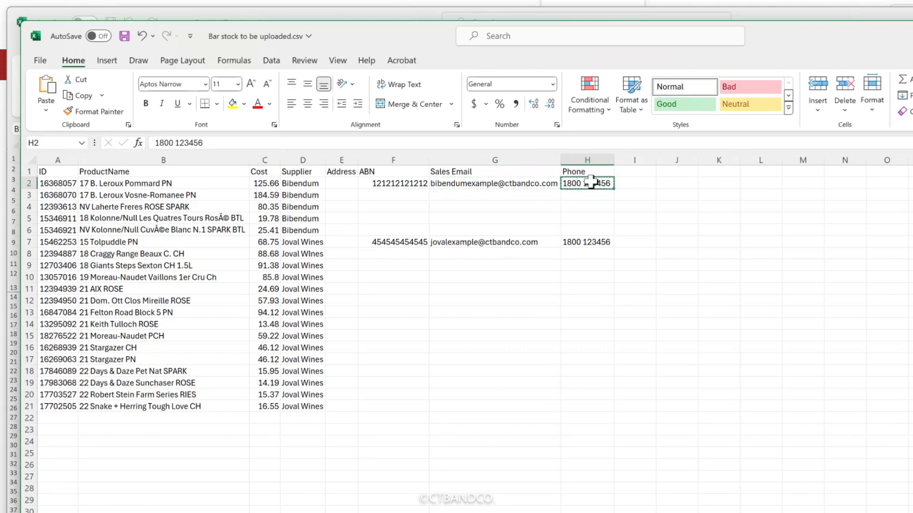
key("ctrl+c")
key("alt+Tab")
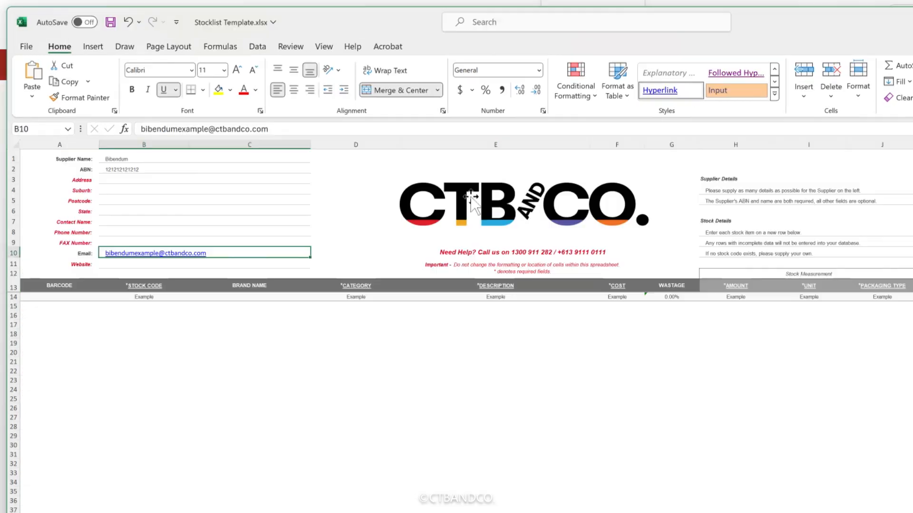
left_click(130, 230)
key("ctrl+v")
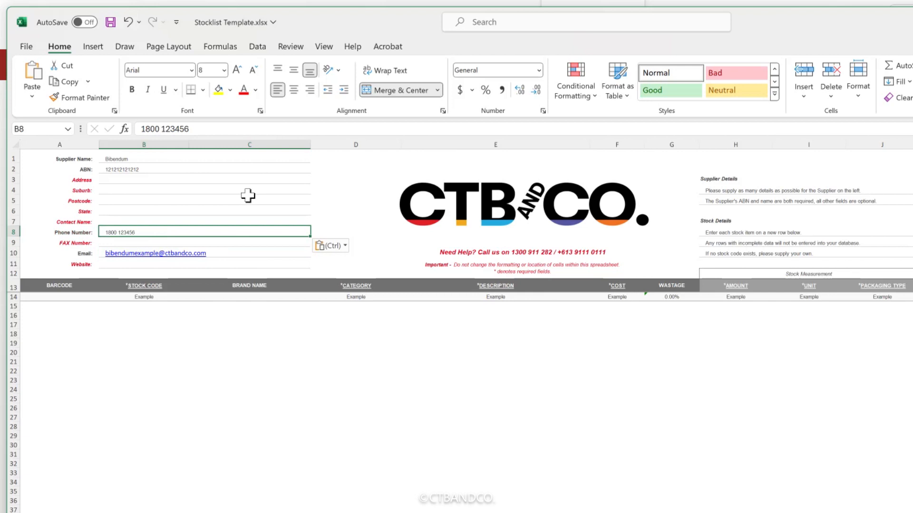
In the bar stock CSV, correct the garbled product name in B5 to "18 Kolonne/Null Les Quatres Tours Rose BTL".
key("alt+Tab")
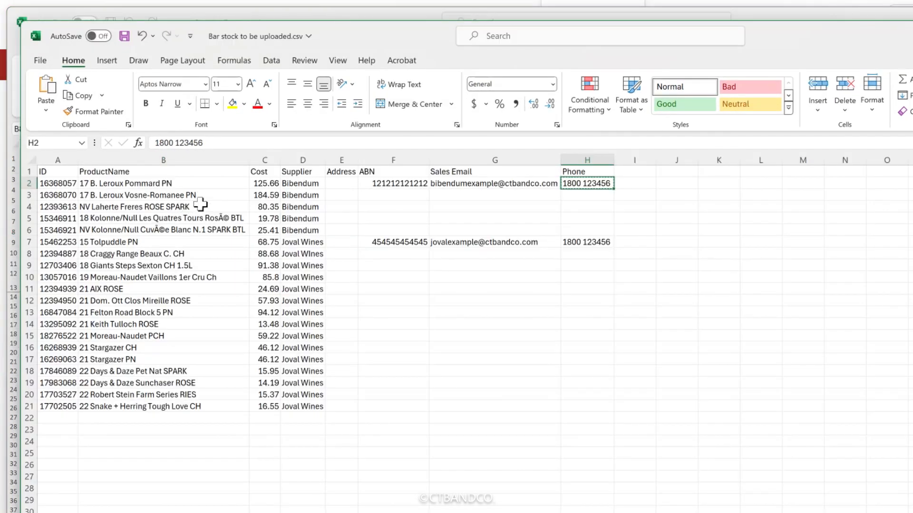
left_click_drag(216, 184, 210, 228)
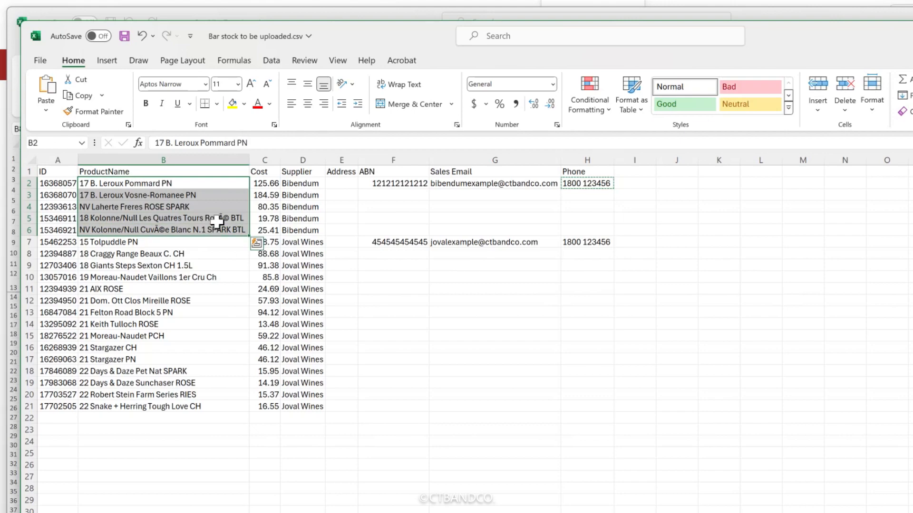
double_click(223, 218)
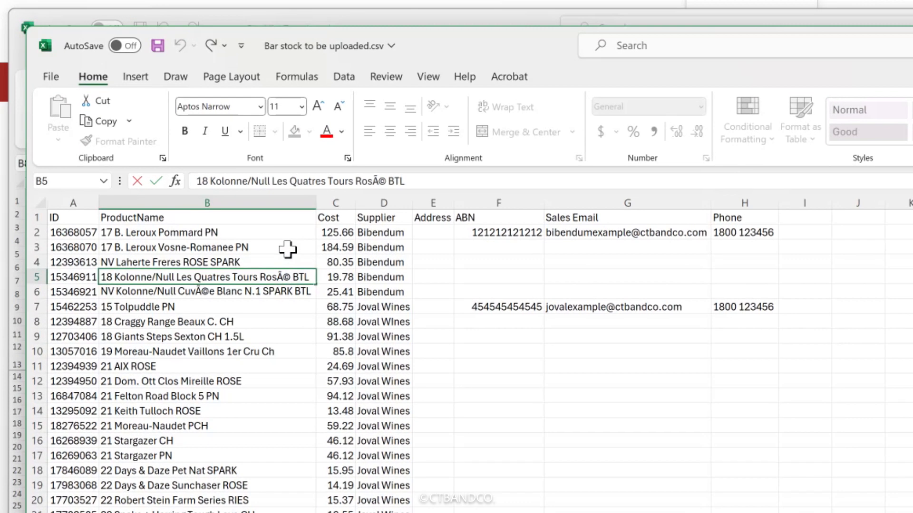
key("BackSpace")
key("BackSpace")
type("e")
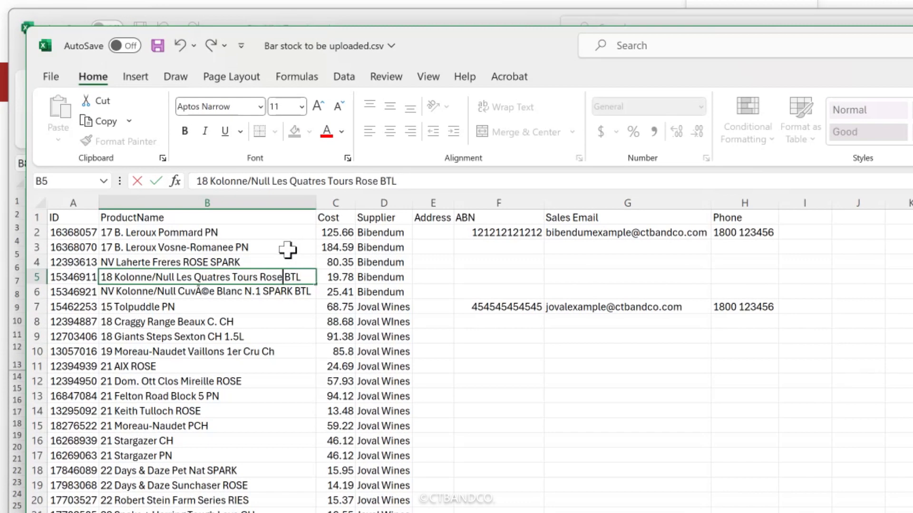
Correct the garbled product name in B6 to "NV Kolonne/Null Cuvee Blanc N.1 SPARK BTL".
left_click(204, 294)
double_click(209, 293)
key("BackSpace")
key("BackSpace")
type("e")
left_click(276, 228)
Copy the five Bibendum product names in B2:B6 into the template's Description column from E14 and open the paste options.
left_click_drag(237, 193, 238, 250)
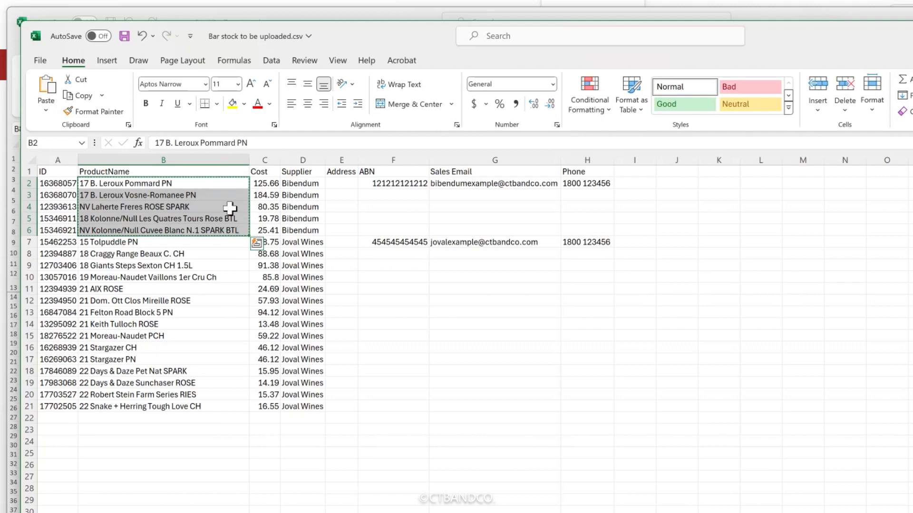
key("alt+Tab")
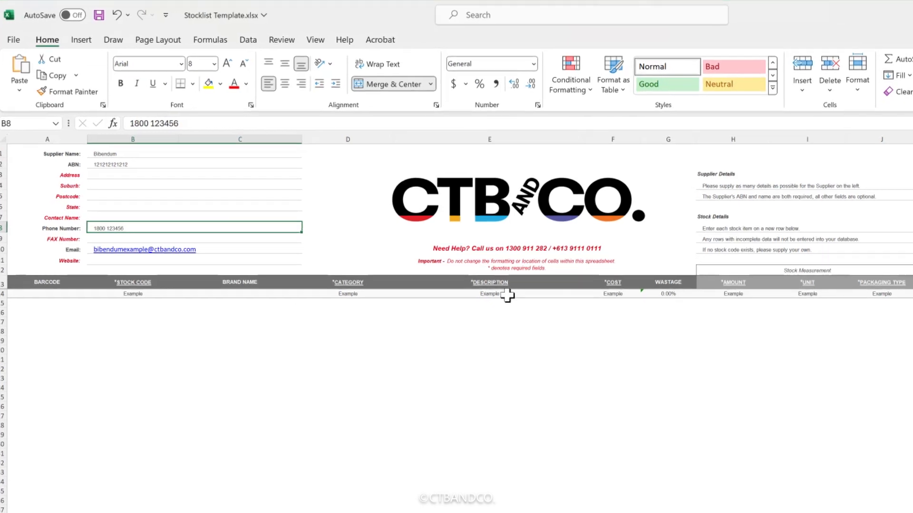
left_click(504, 297)
key("ctrl+v")
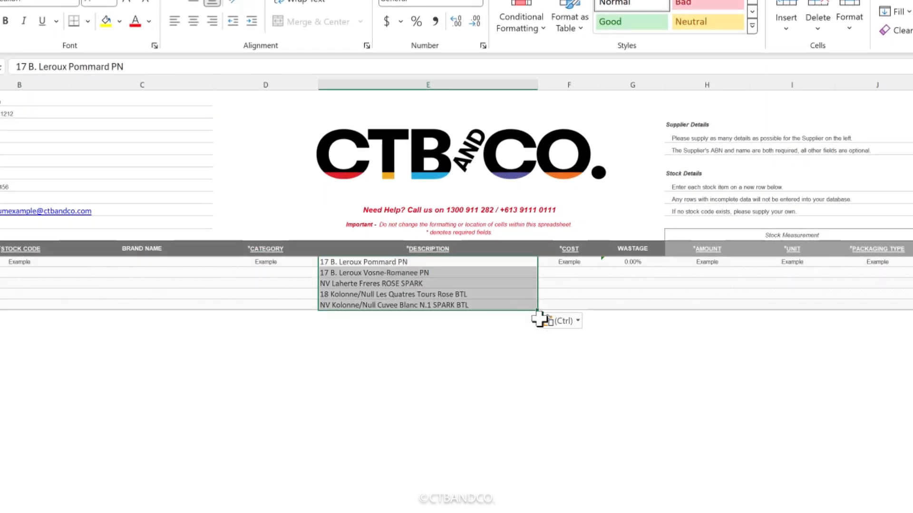
left_click(562, 320)
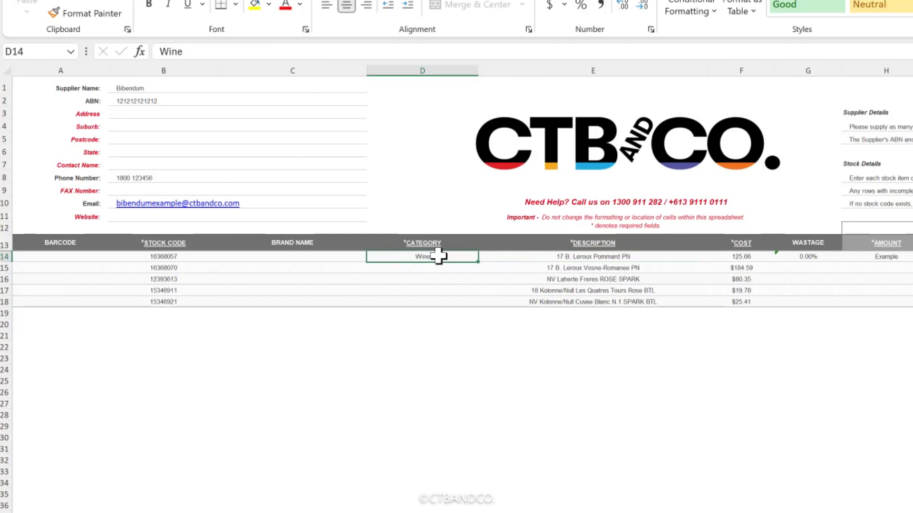
Copy the category Wine from D14 to the four stock rows below it, D15:D18.
key("ctrl+c")
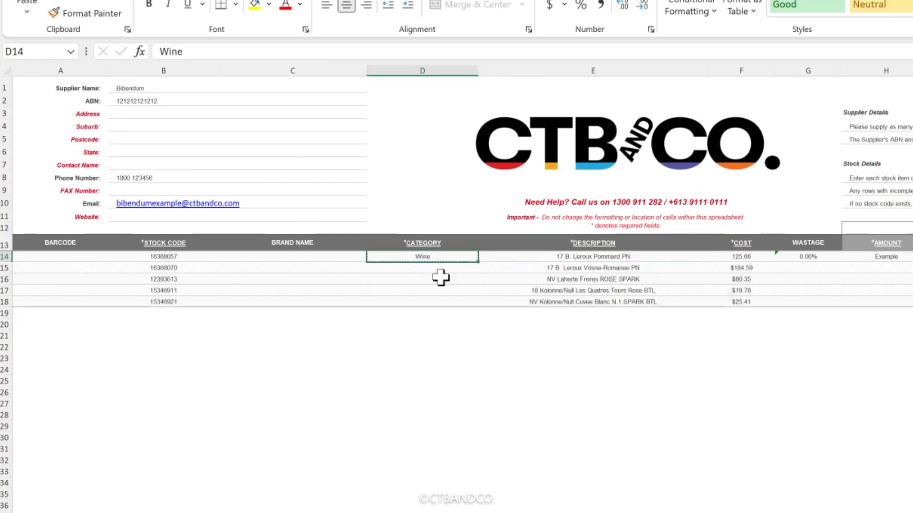
left_click_drag(440, 267, 436, 301)
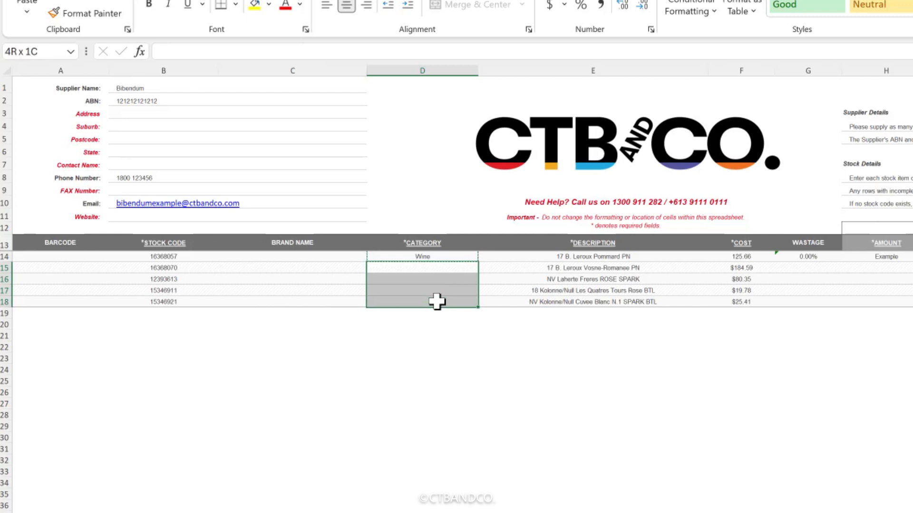
key("ctrl+v")
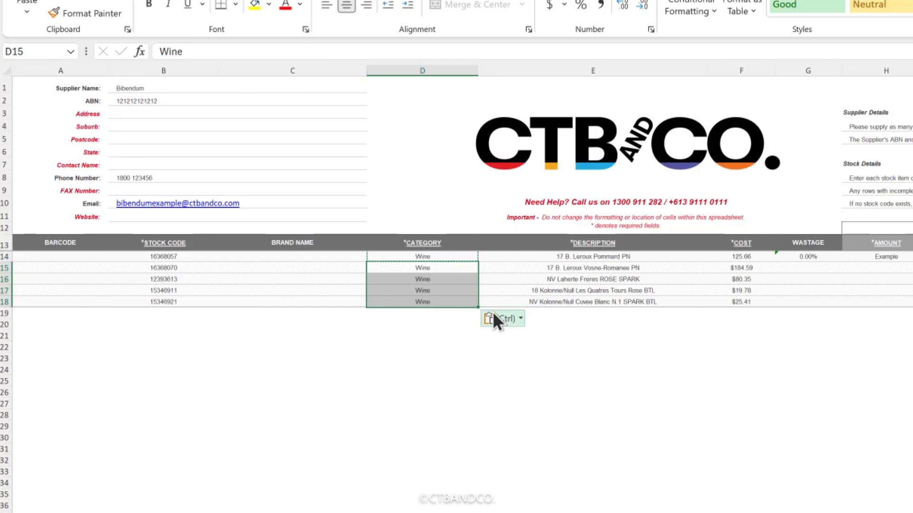
Copy the 0.00% wastage value from G14 to G15:G18.
left_click(809, 255)
left_click_drag(816, 269, 814, 308)
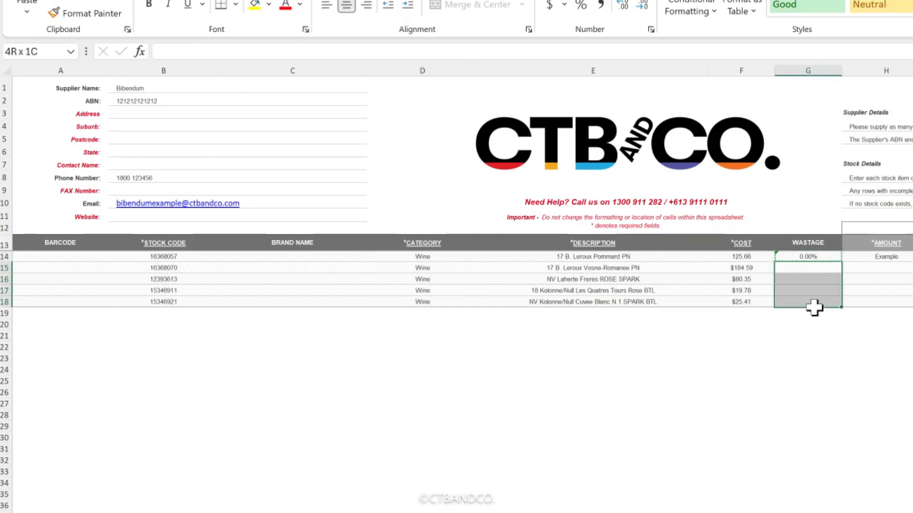
key("ctrl+v")
For the first stock item in row 14, enter the amount 750, the unit ml and the packaging type Bottle.
scroll(846, 257, "right", 5)
left_click(587, 264)
left_click(588, 257)
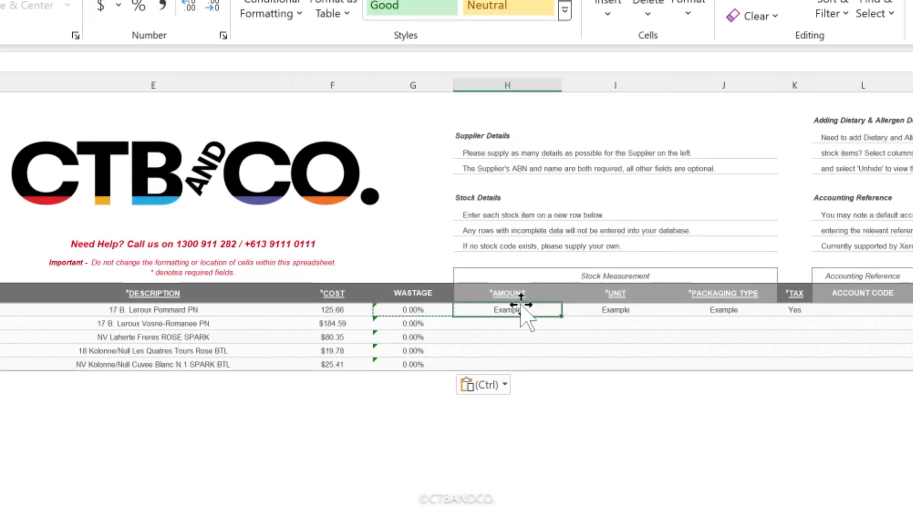
type("750")
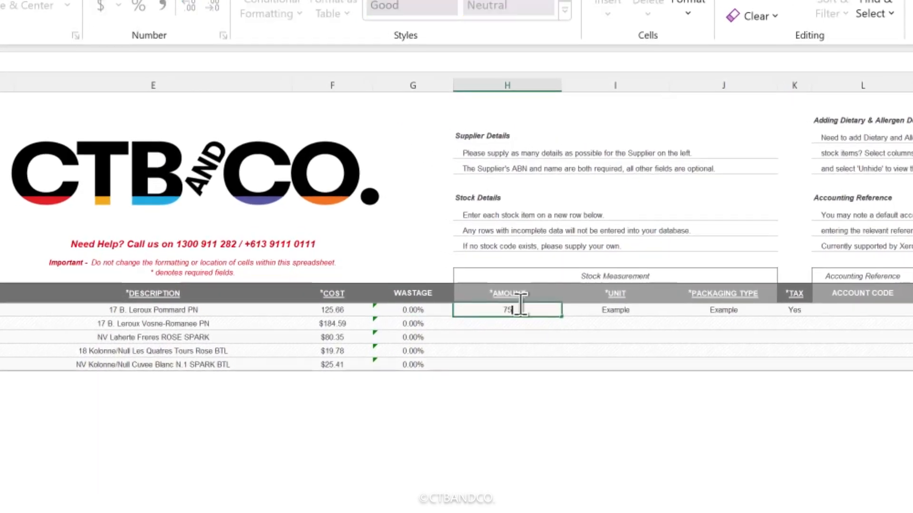
key("Tab")
type("ml")
key("Tab")
type("Bot")
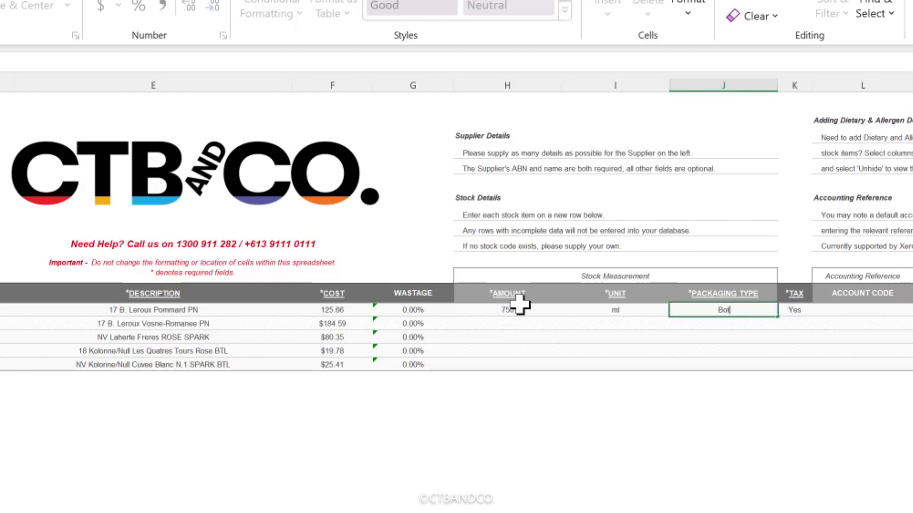
key("Tab")
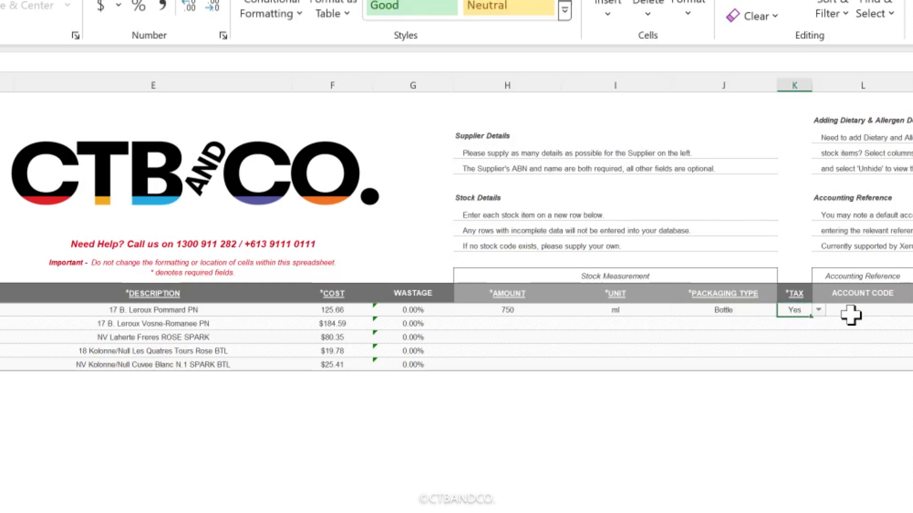
Copy the first item's amount, unit, packaging type and tax values in H14:K14 to rows 15 to 18.
left_click(646, 335)
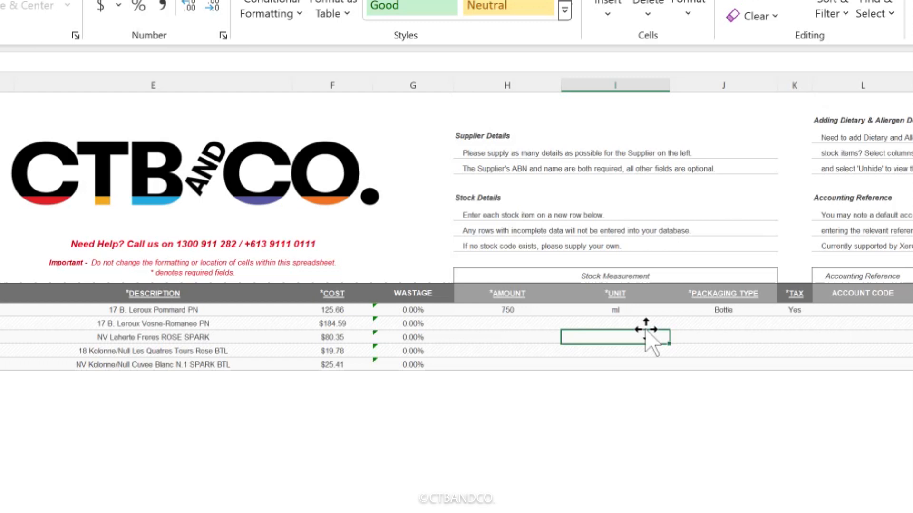
left_click_drag(491, 309, 801, 309)
key("ctrl+c")
left_click_drag(504, 323, 518, 364)
key("ctrl+v")
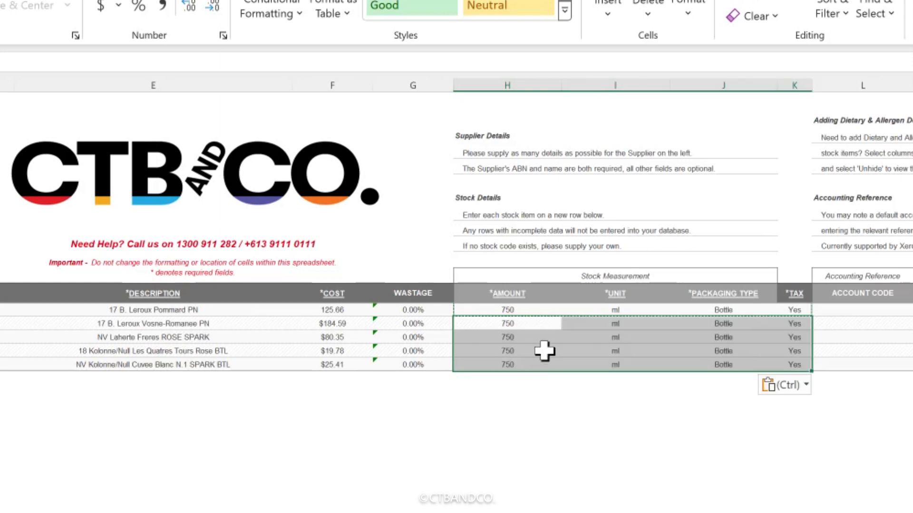
left_click(511, 445)
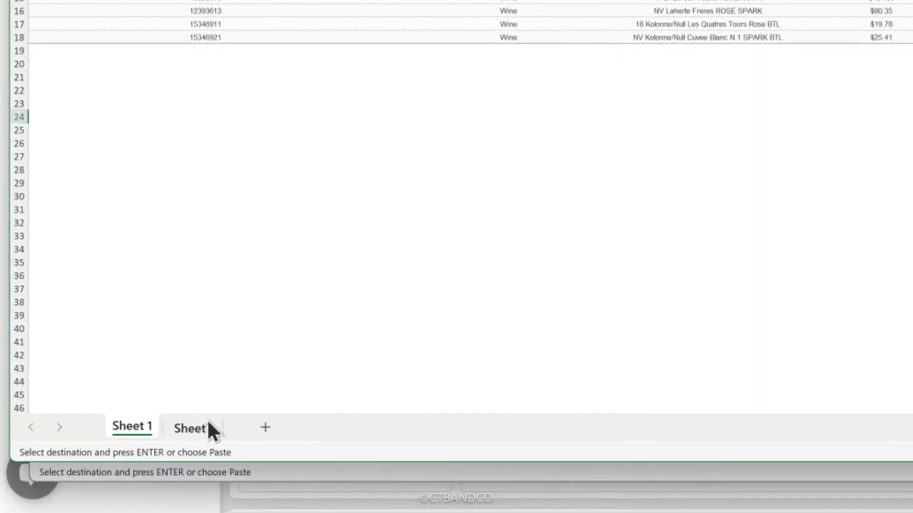
On Sheet7, copy the supplier name Joval Wines and its ABN from the CSV into B1 and B2.
left_click(104, 467)
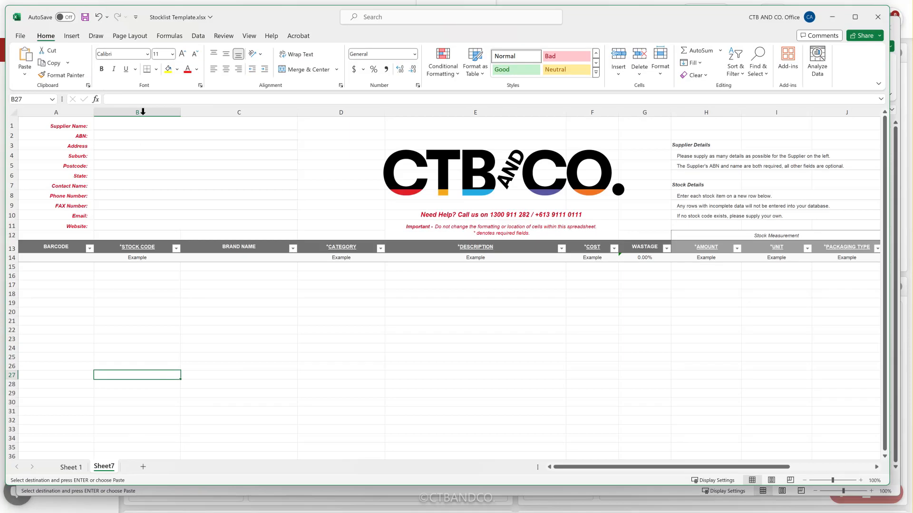
left_click(120, 124)
key("ctrl+v")
key("alt+Tab")
left_click(296, 186)
key("ctrl+c")
key("alt+Tab")
left_click(125, 136)
key("ctrl+v")
Copy the Joval Wines email from the CSV into B10 and its phone number into B8.
key("alt+Tab")
left_click(380, 187)
key("ctrl+c")
key("alt+Tab")
left_click(141, 214)
key("ctrl+v")
key("alt+Tab")
left_click(448, 186)
key("ctrl+c")
key("alt+Tab")
left_click(128, 197)
key("ctrl+v")
Copy the Joval Wines item descriptions from the CSV into the description column, E14:E28.
key("alt+Tab")
left_click_drag(175, 185, 152, 312)
key("ctrl+c")
key("alt+Tab")
left_click(478, 257)
key("ctrl+v")
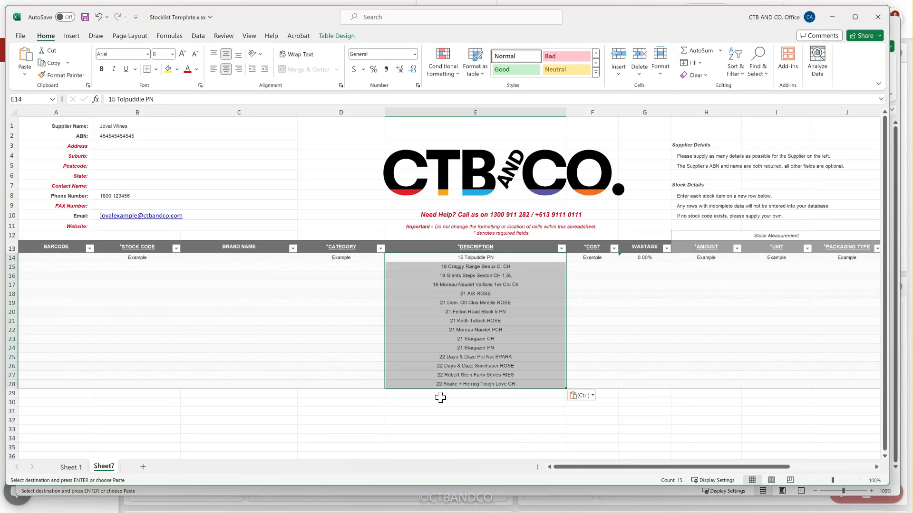
Copy the Joval Wines stock codes from the CSV into B14:B28, pasting values only.
key("alt+Tab")
left_click_drag(48, 127, 48, 317)
key("ctrl+c")
key("alt+Tab")
left_click(137, 257)
key("ctrl+v")
left_click(198, 396)
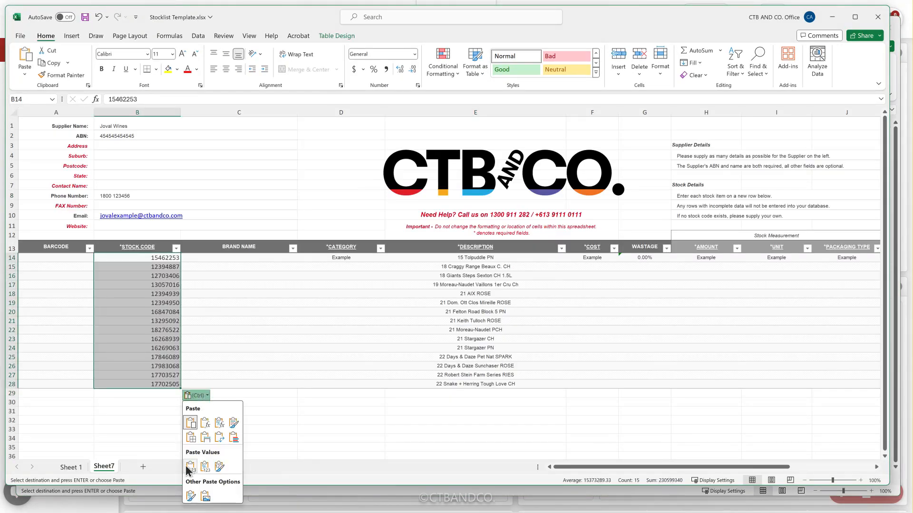
left_click(190, 468)
Copy the Joval Wines item costs from the CSV into F14:F28, pasting values only.
key("alt+Tab")
left_click_drag(204, 185, 204, 313)
key("ctrl+c")
key("alt+Tab")
left_click(591, 258)
key("ctrl+v")
left_click(635, 396)
left_click(628, 467)
Enter the category Wine in D14 and copy it to D15:D28.
left_click(355, 258)
type("Wine")
key("Tab")
left_click(355, 258)
key("ctrl+c")
left_click_drag(353, 268, 347, 384)
key("ctrl+v")
Copy the 0.00% wastage value from G14 to G15:G28.
left_click(643, 258)
key("ctrl+c")
left_click_drag(643, 267, 634, 381)
key("ctrl+v")
For the item 15 Tolpuddle PN in row 14, enter the amount 750, the unit ml and the packaging type Bottle.
left_click(718, 259)
type("750")
key("Tab")
type("ml")
key("Tab")
type("B")
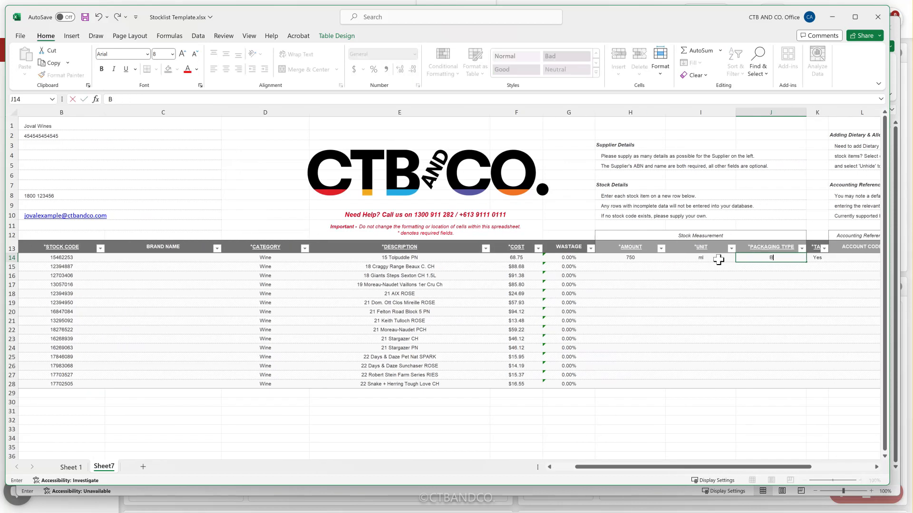
key("Tab")
Copy the amount, unit, packaging type and tax values in H14:K14 to rows 15 to 28.
left_click_drag(632, 262, 805, 259)
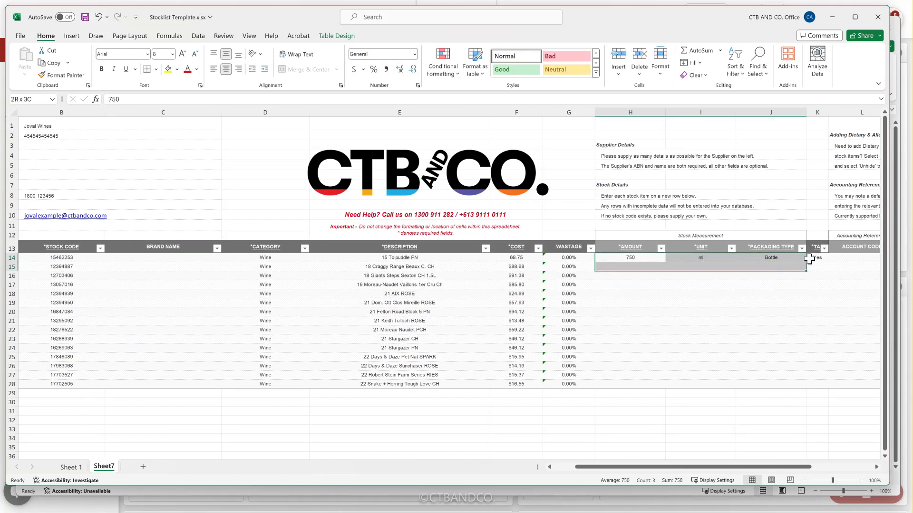
key("ctrl+c")
left_click_drag(642, 266, 634, 384)
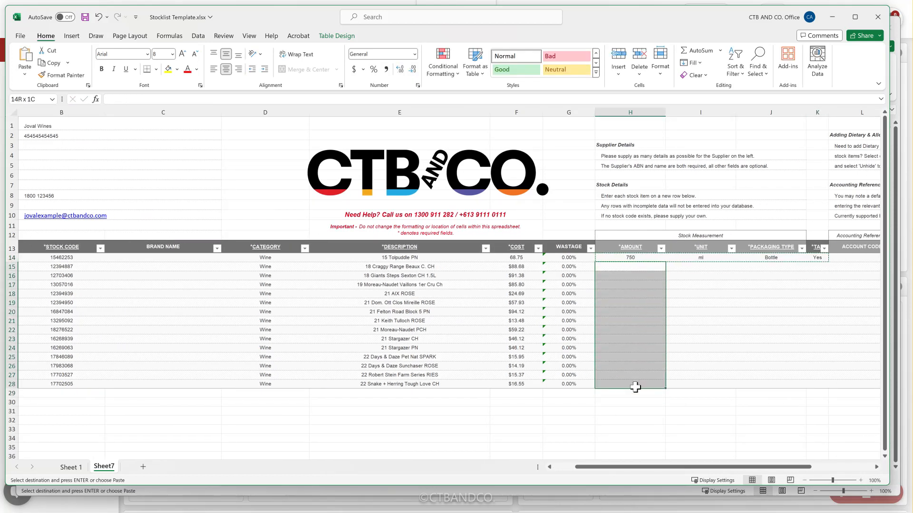
key("ctrl+v")
left_click(647, 402)
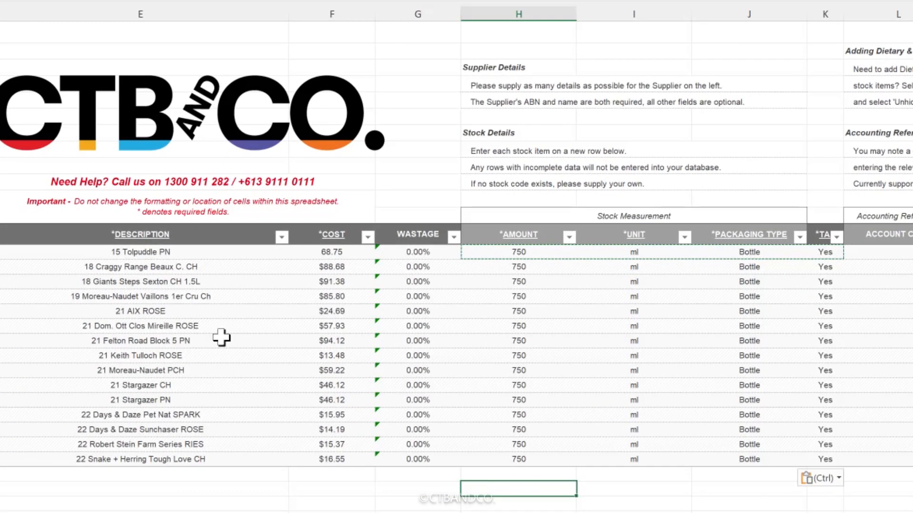
Set the amount of the 18 Giants Steps Sexton CH 1.5L item to 1500.
left_click(442, 278)
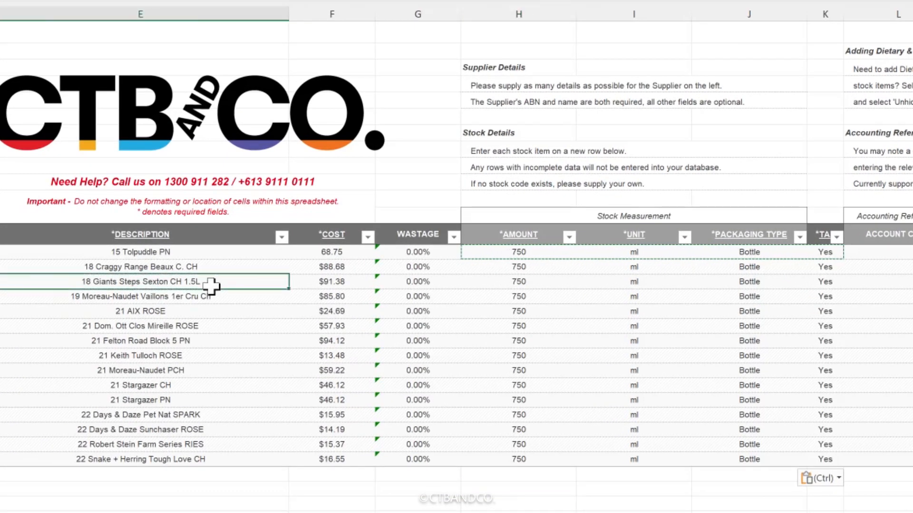
left_click(513, 285)
type("1500")
left_click(507, 492)
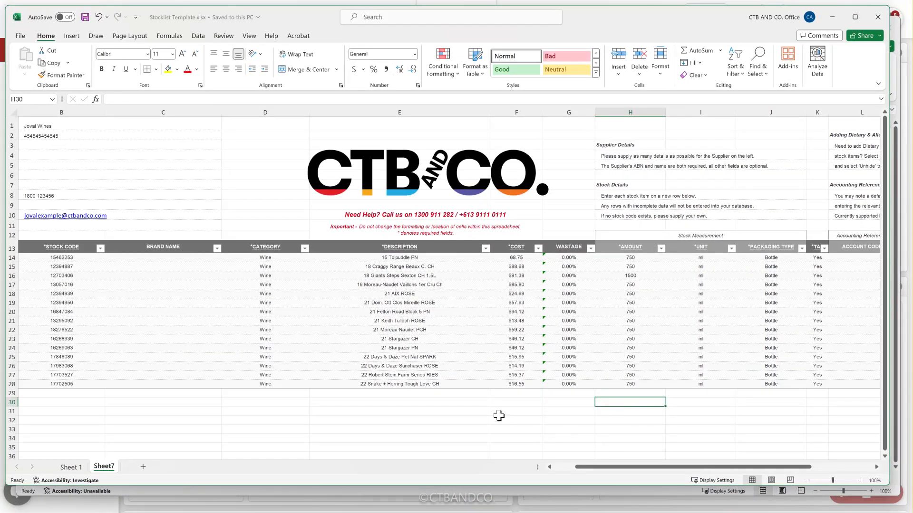
left_click(498, 412)
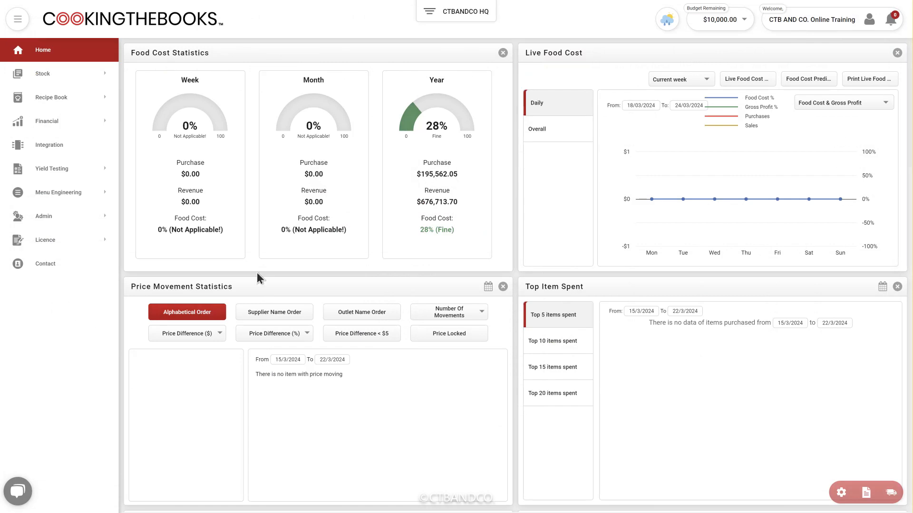
Switch to Cooking the Books and open the Document Manager from Stock Maintenance.
left_click(76, 76)
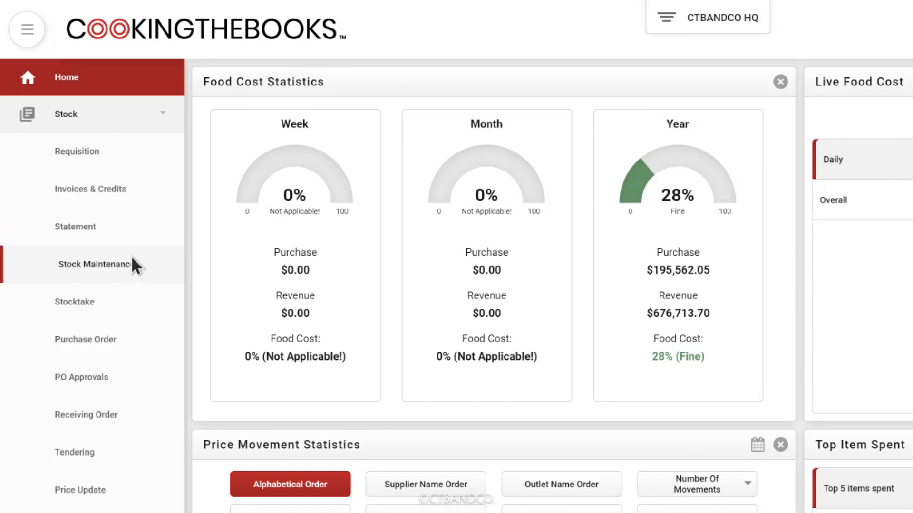
left_click(162, 261)
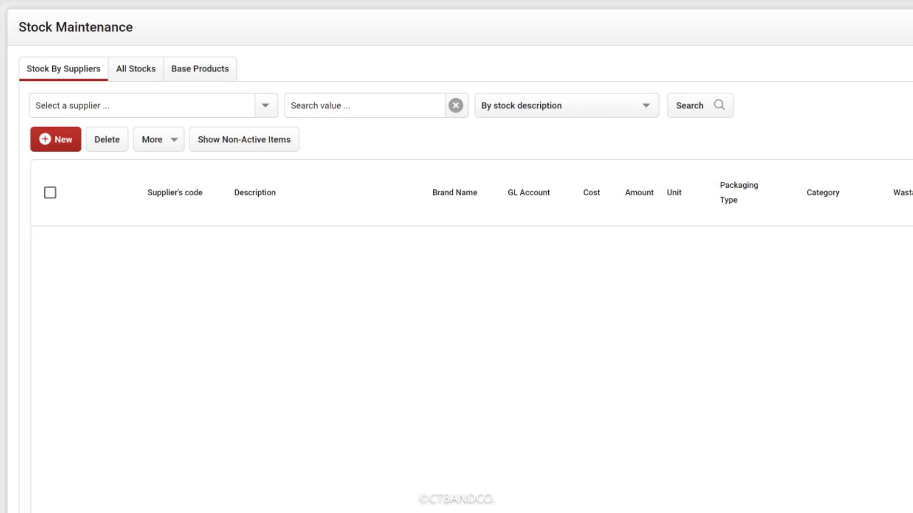
left_click(172, 141)
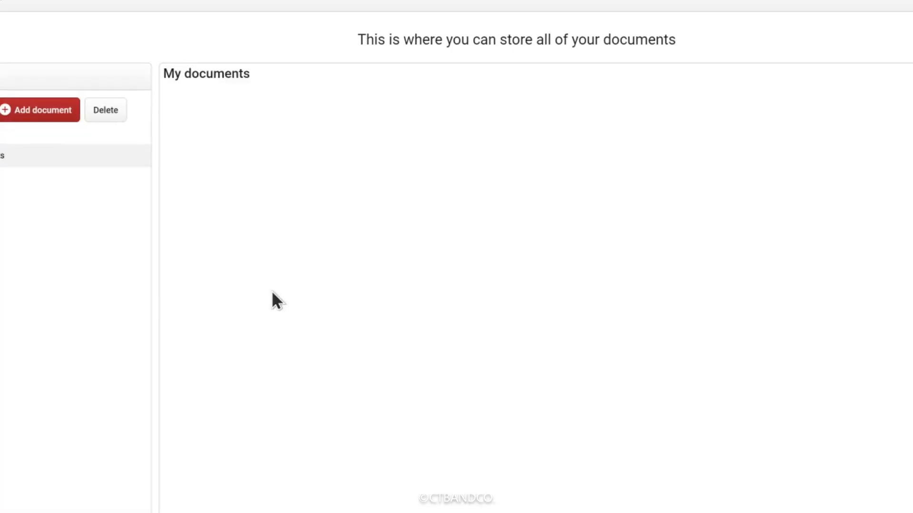
Upload Stocklist Template.xlsx from the Stock Import folder to the documents and close the upload dialog.
left_click(50, 109)
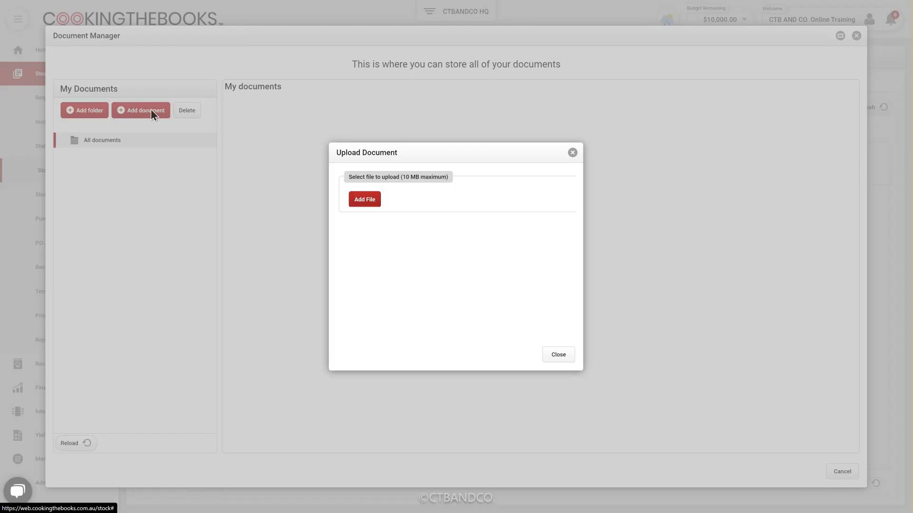
left_click(368, 198)
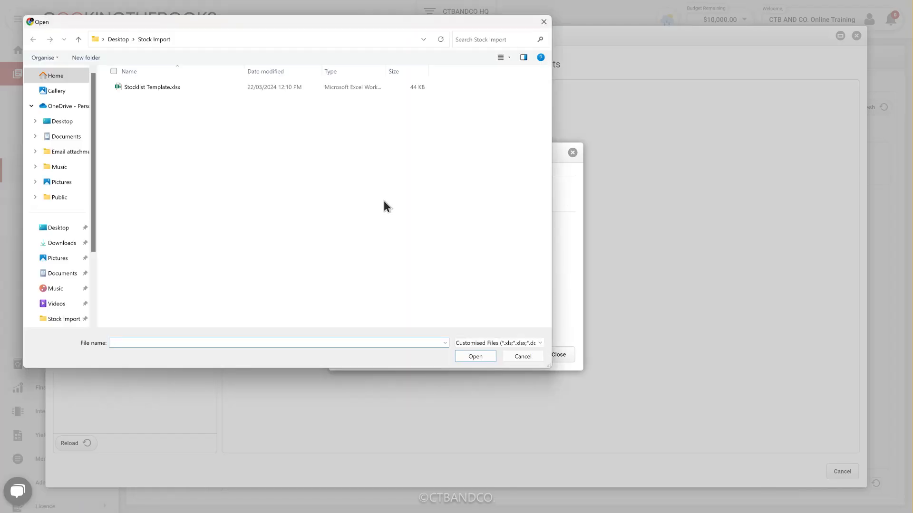
double_click(156, 87)
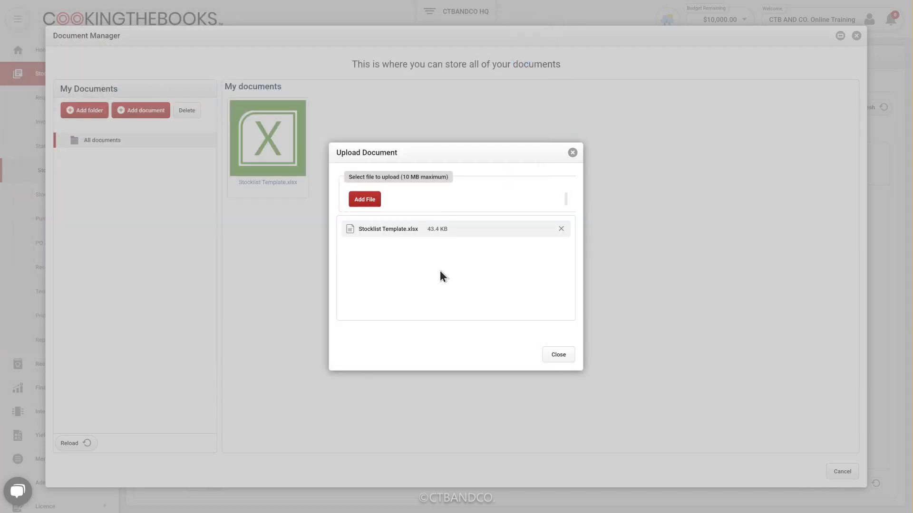
left_click(572, 153)
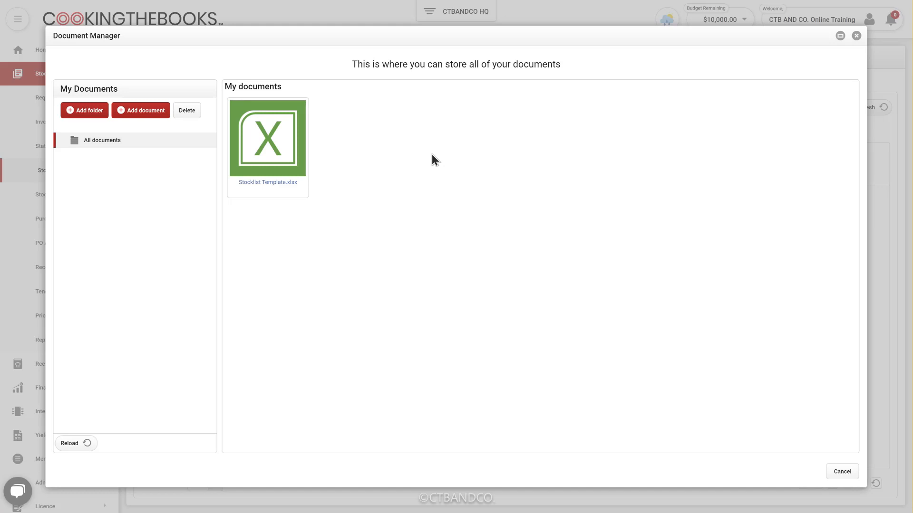
Import stocks from Stocklist Template.xlsx, selecting all Bibendum items and merging them with the existing supplier data.
left_click(268, 148)
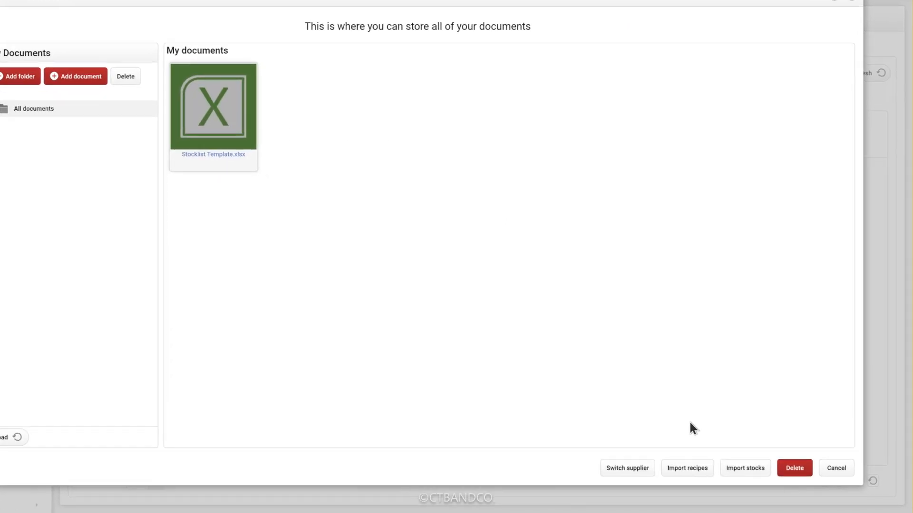
left_click(758, 472)
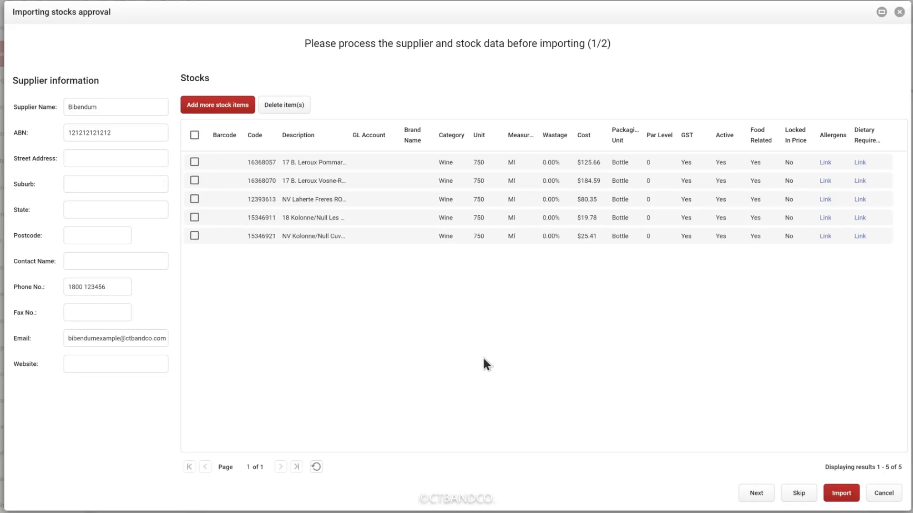
left_click(194, 135)
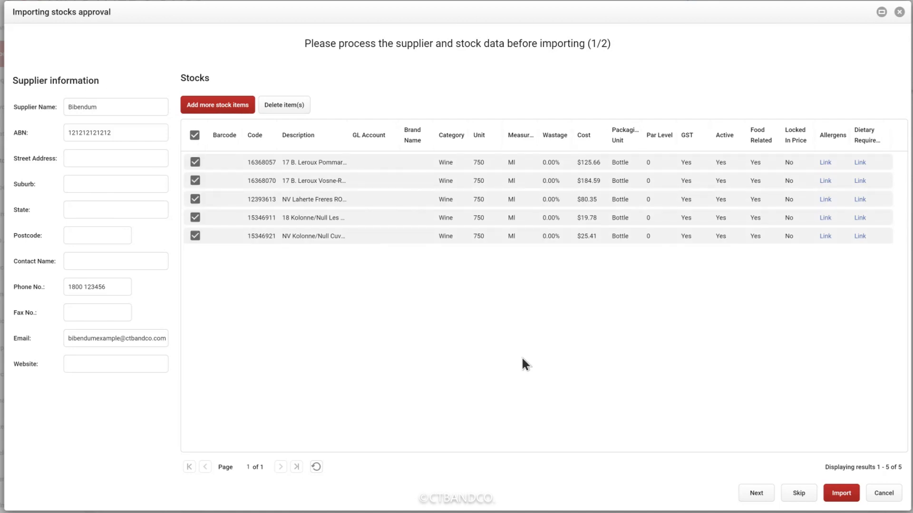
left_click(844, 495)
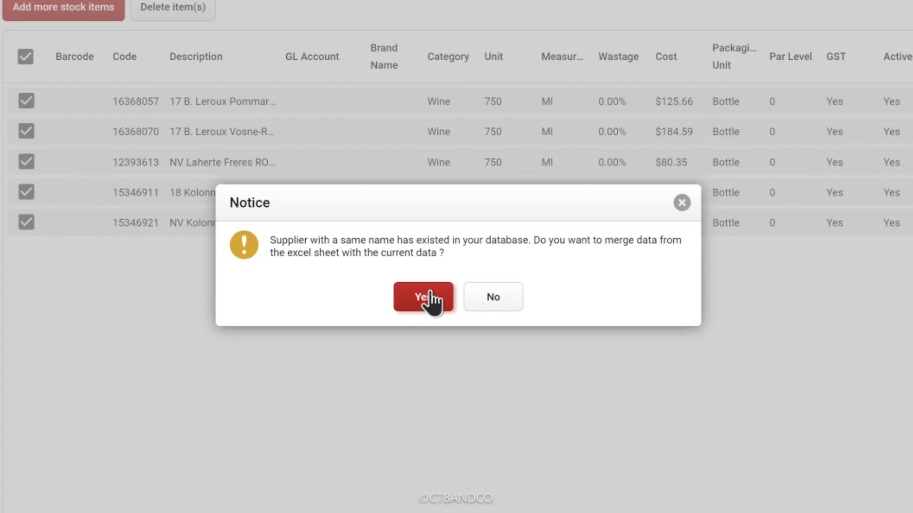
left_click(429, 295)
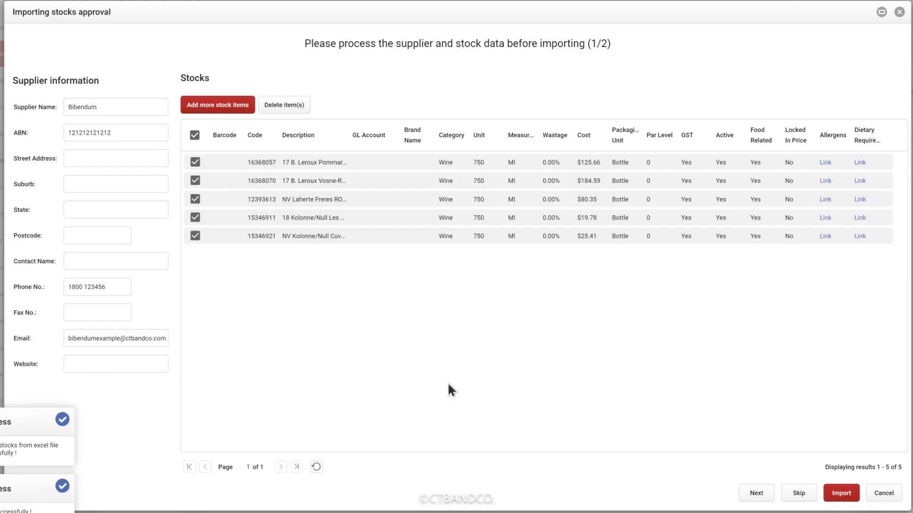
Import all Joval Wines items, merging them with the existing supplier data, and close the import and Document Manager windows.
left_click(758, 493)
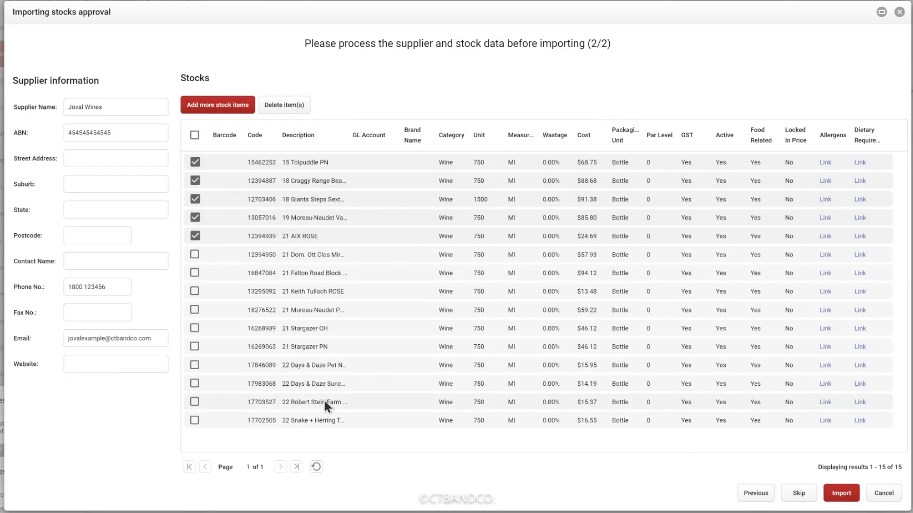
left_click(196, 135)
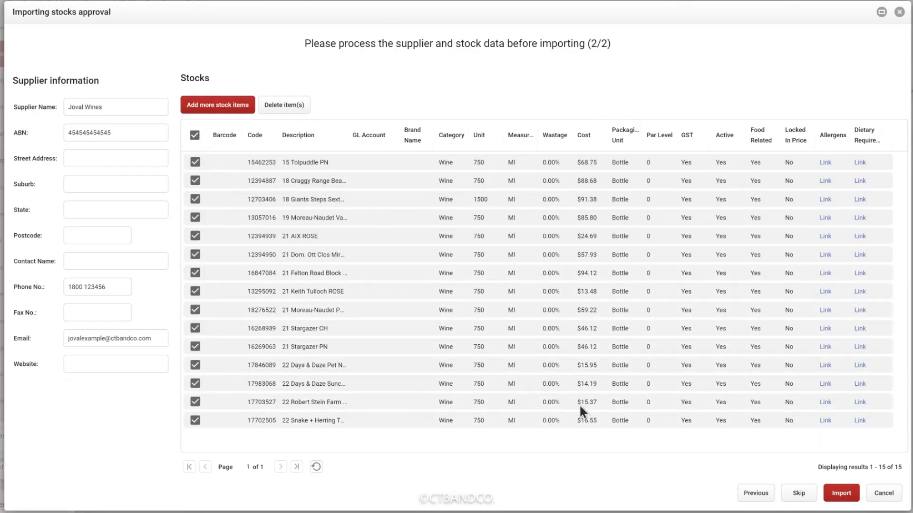
left_click(839, 495)
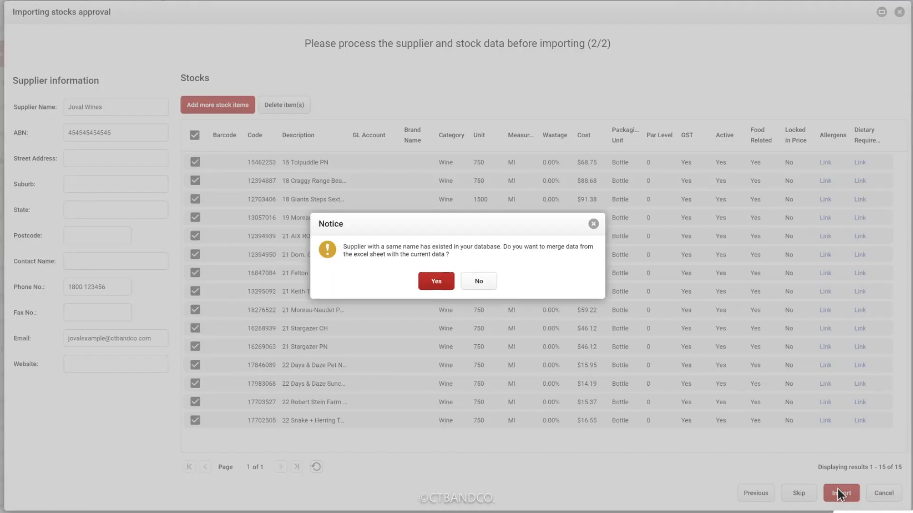
left_click(431, 281)
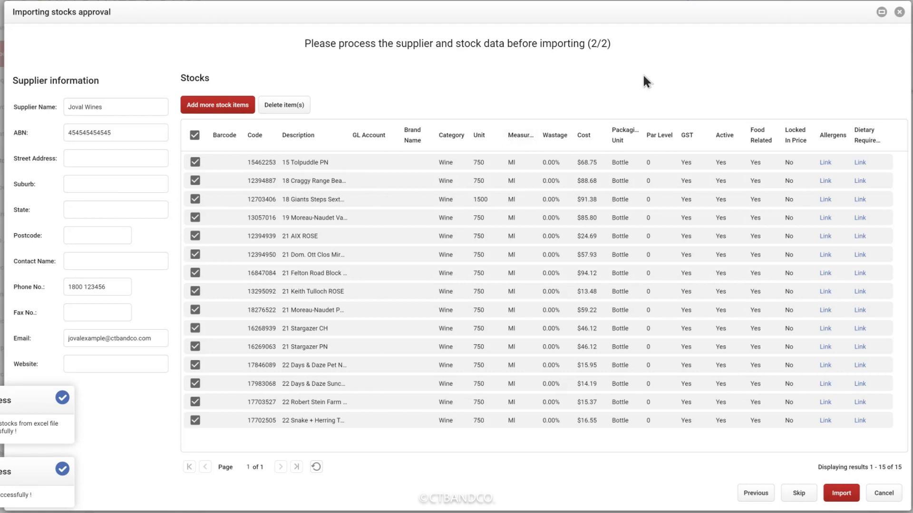
left_click(899, 12)
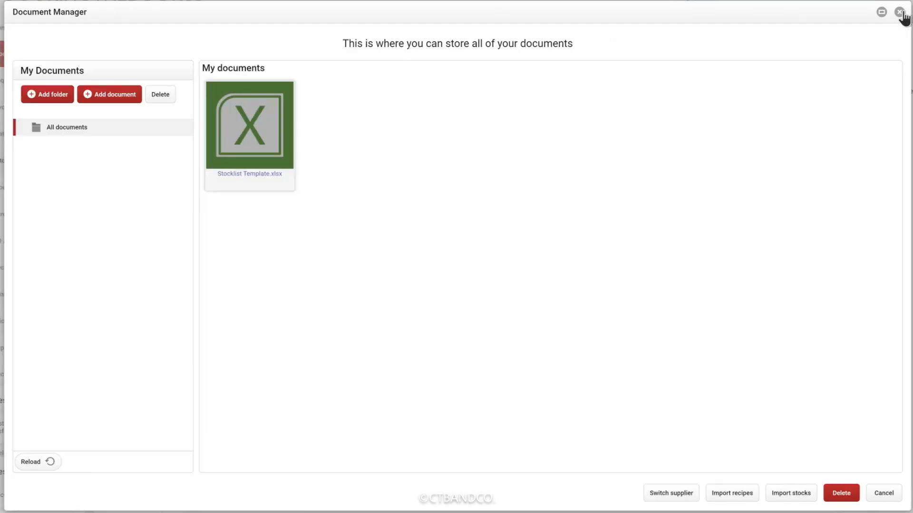
left_click(898, 12)
List the stock of the supplier Bibendum in Stock Maintenance.
left_click(279, 93)
left_click(263, 123)
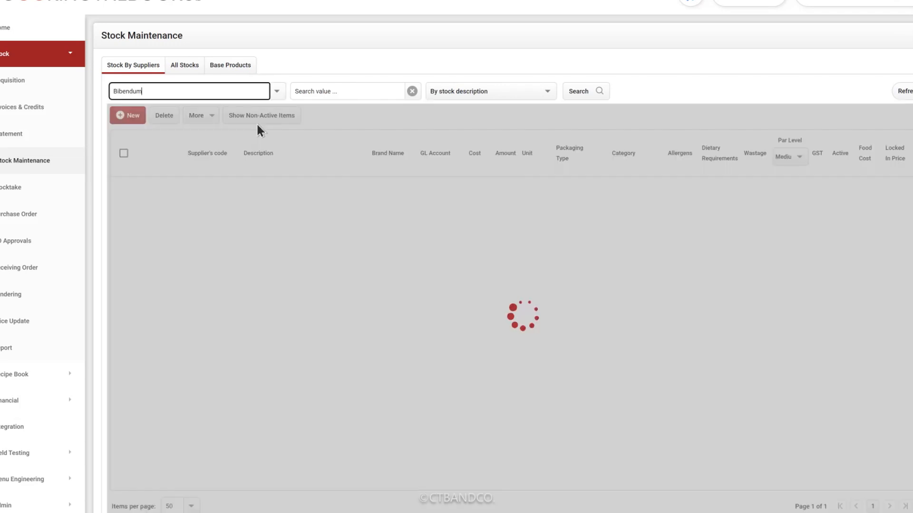